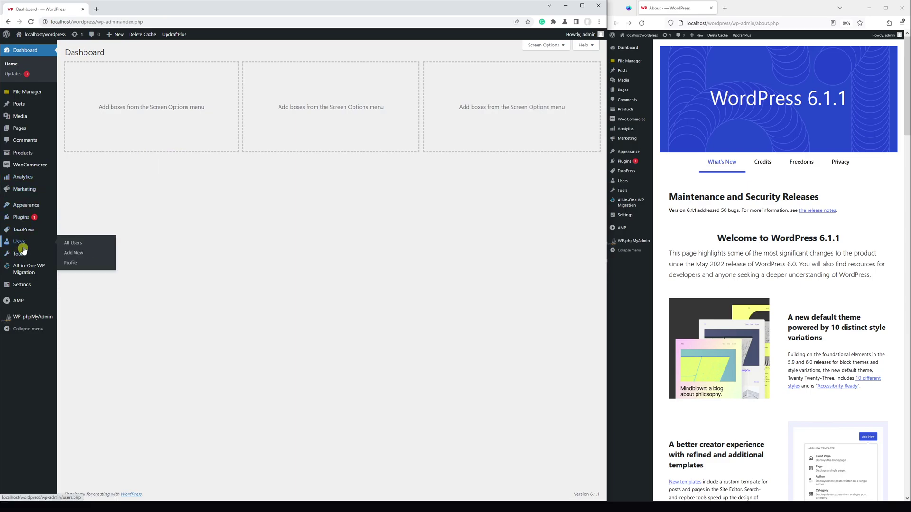
- From the admin Profile, use Log Out Everywhere Else and reload to confirm only this session remains
click(75, 264)
scroll(353, 196, down, 3)
scroll(354, 196, down, 2)
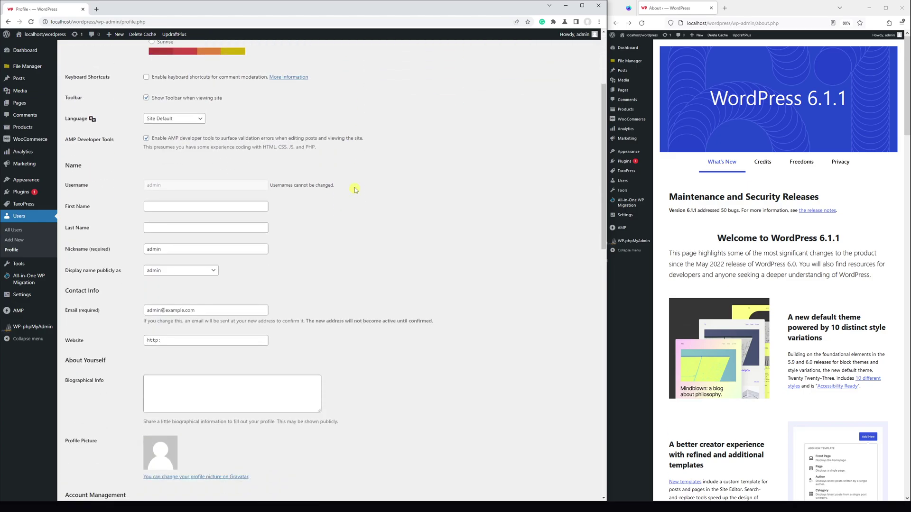
scroll(354, 192, down, 2)
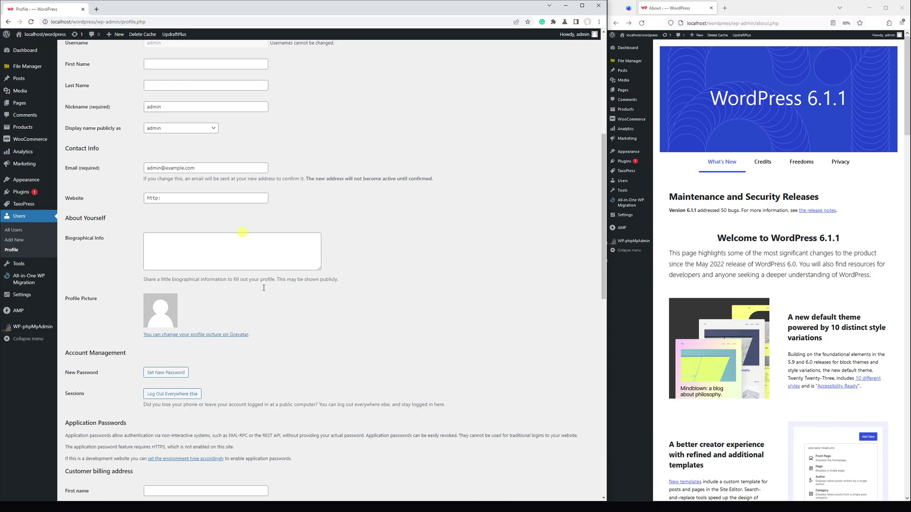
click(184, 396)
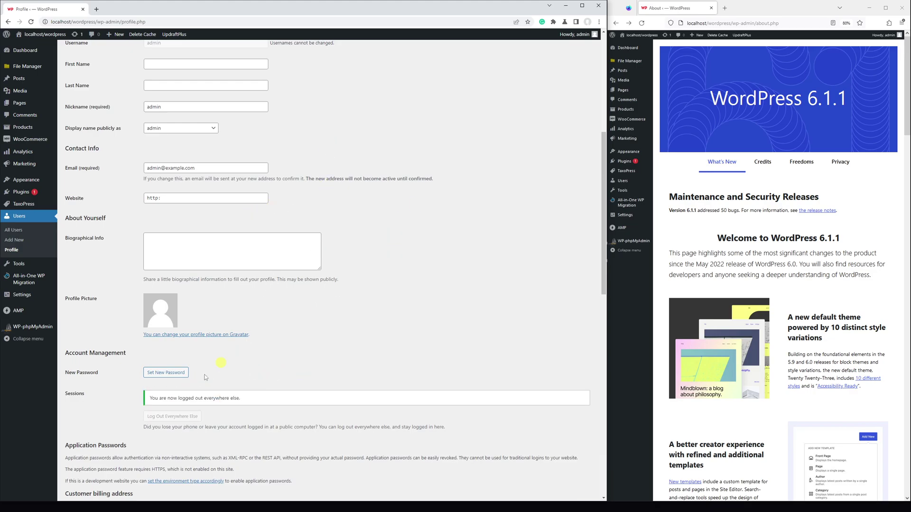
click(270, 24)
key(Return)
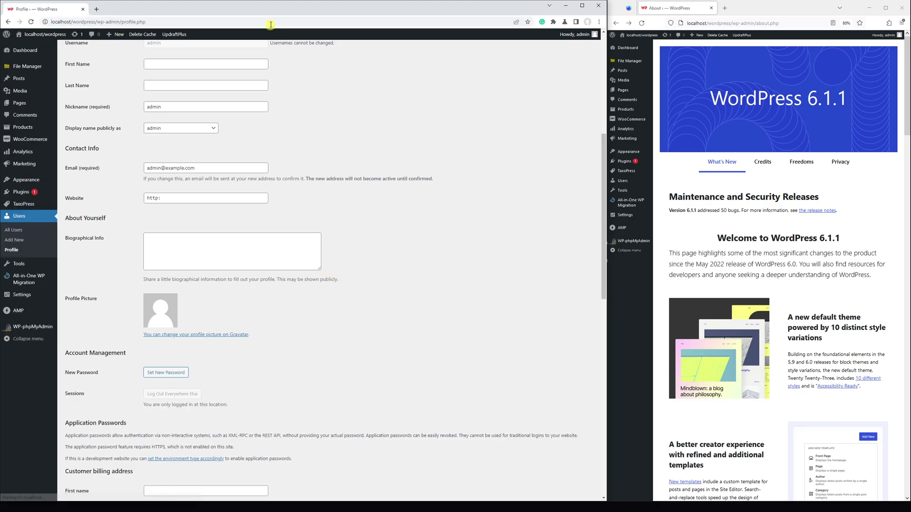
- Reload the About page in the second browser so it redirects to the wp-login.php screen
click(796, 23)
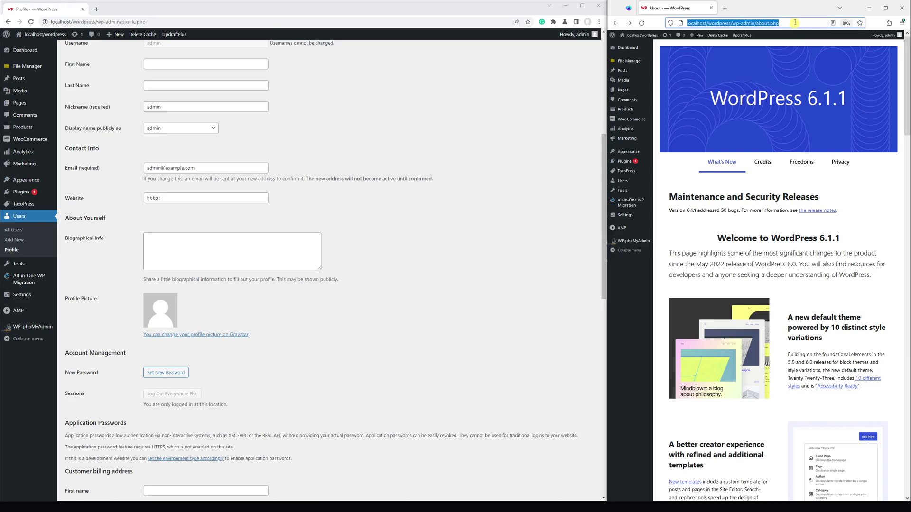
click(794, 23)
click(793, 54)
key(Return)
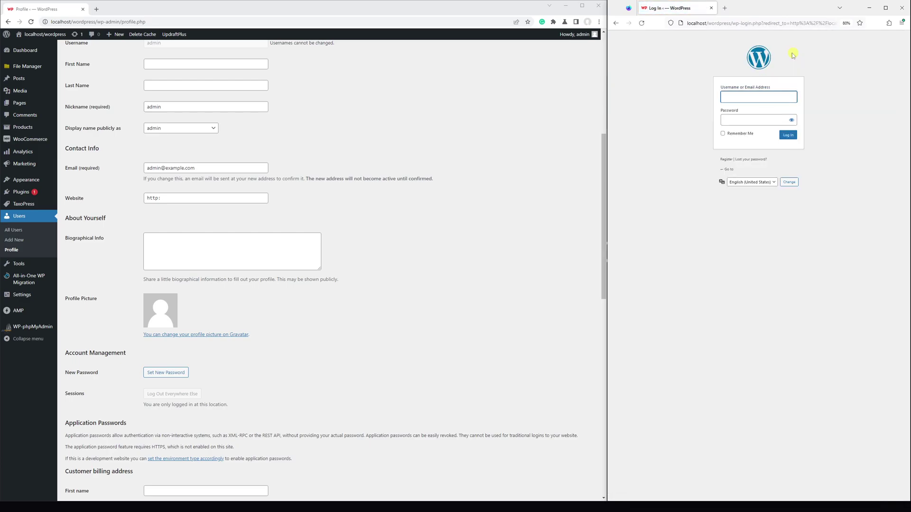